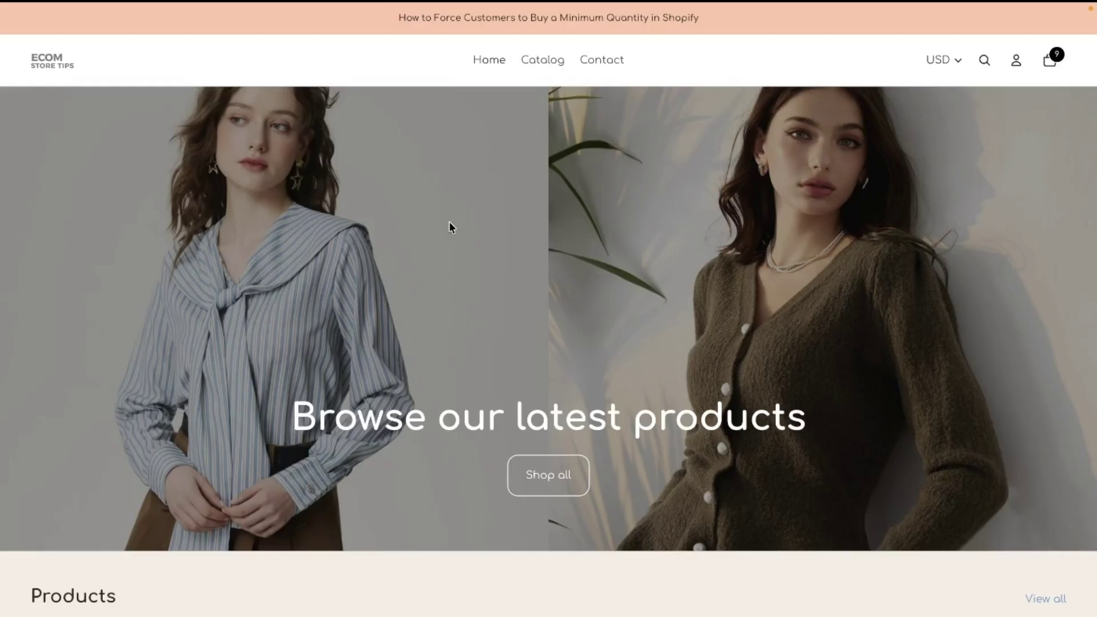
View the Nex Minimum Order Quantity MOQ listing in the Shopify App Store and return to the storefront.
{"action": "mouse_move", "coordinate": [3, 199]}
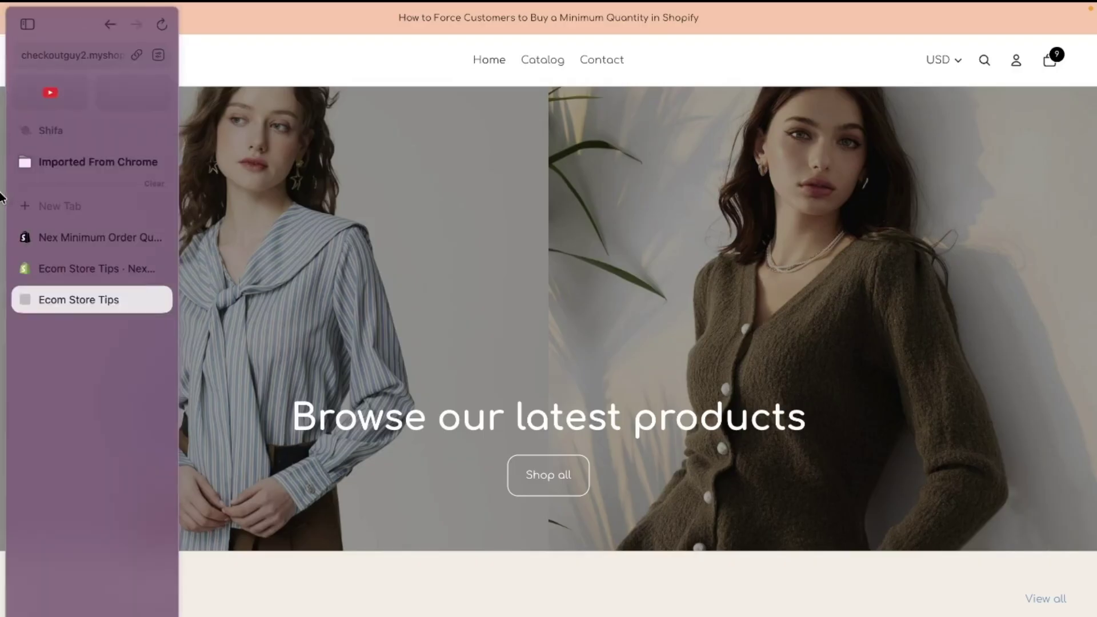
{"action": "left_click", "coordinate": [53, 248]}
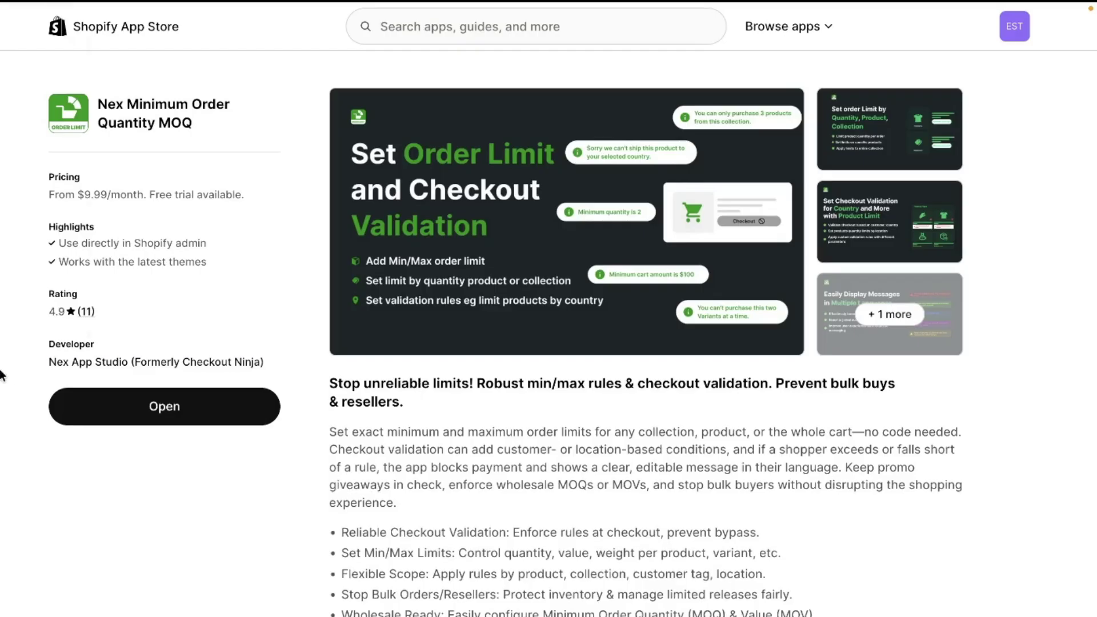
{"action": "mouse_move", "coordinate": [3, 376]}
{"action": "left_click", "coordinate": [84, 298]}
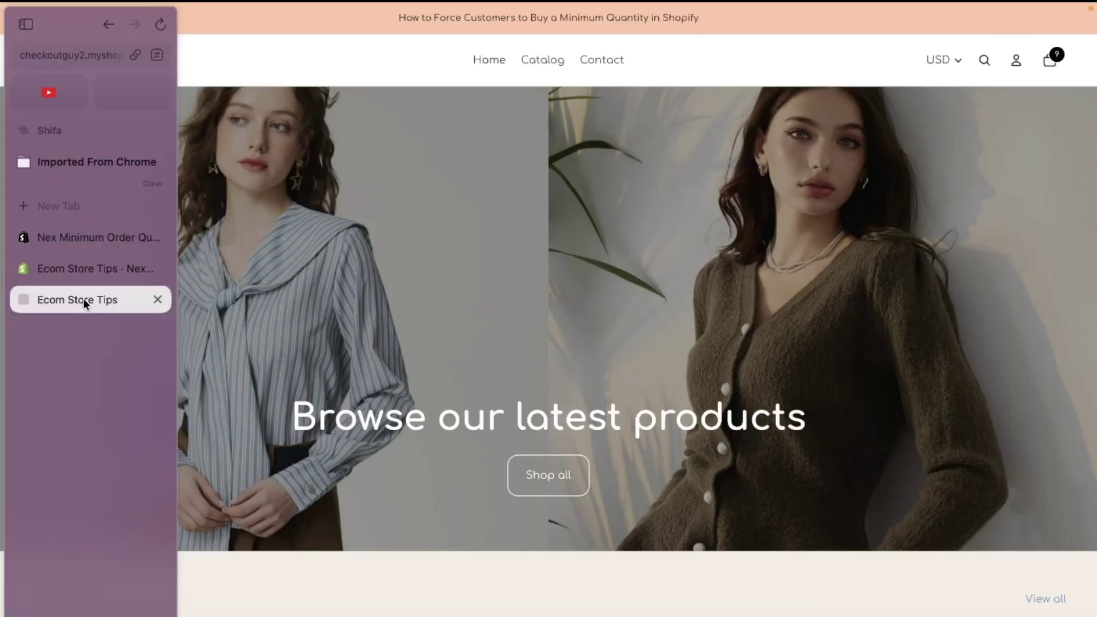
In the Nex Checkout validator app, start a product limit titled "Rule set to Buy a Minimum Quantity for a particular product".
{"action": "left_click", "coordinate": [84, 267]}
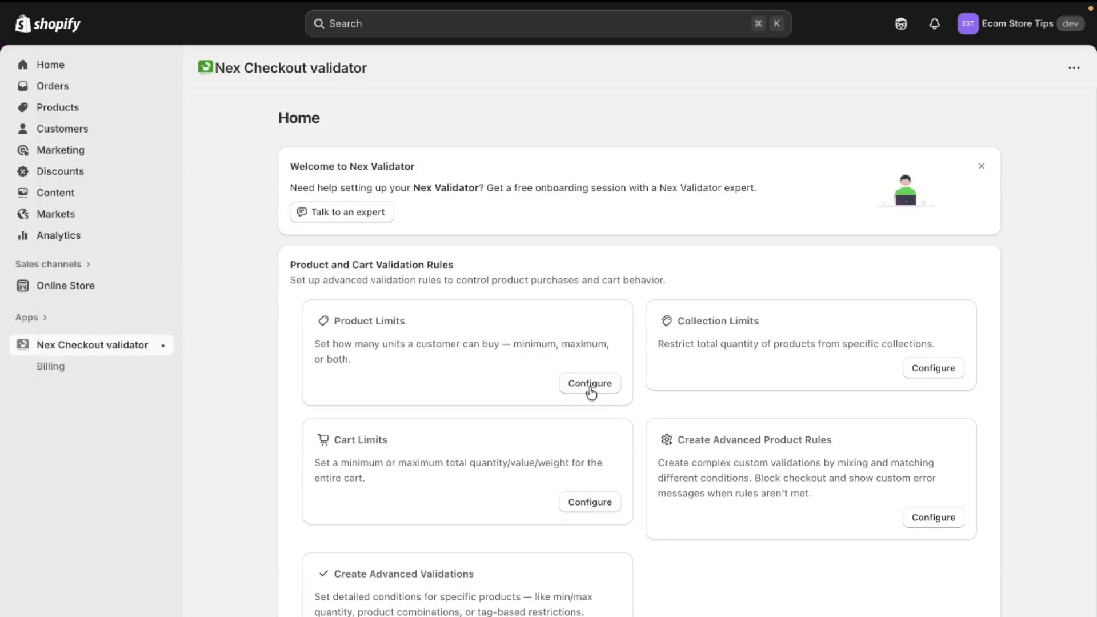
{"action": "left_click", "coordinate": [590, 384]}
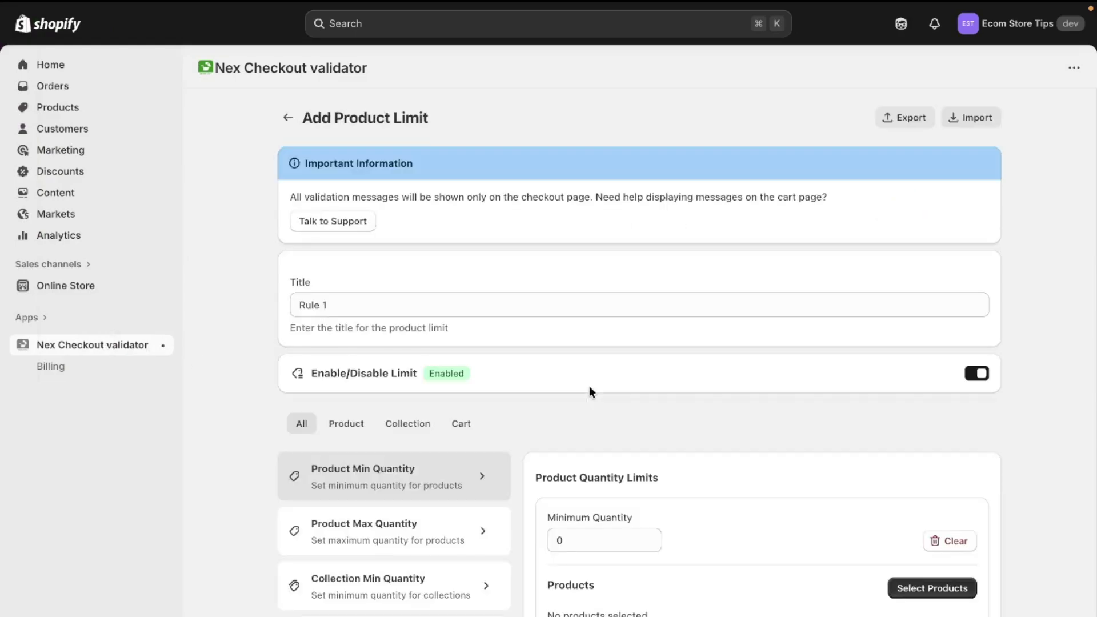
{"action": "left_click_drag", "start_coordinate": [383, 305], "coordinate": [237, 304]}
{"action": "key", "text": "BackSpace"}
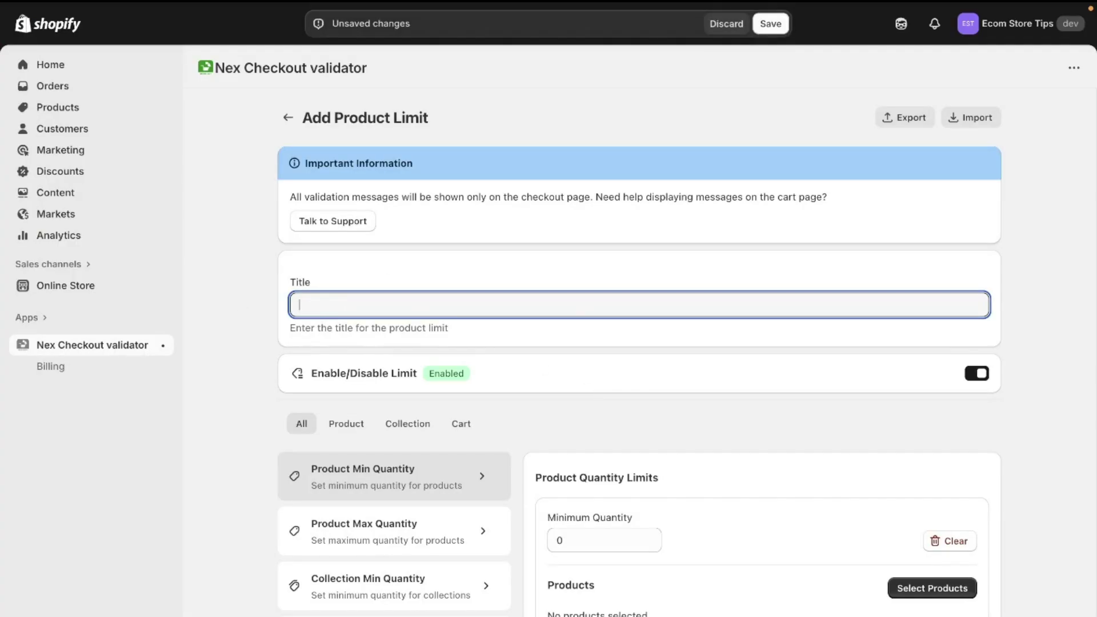
{"action": "type", "text": "Rule set to Buy a Minimum Quantity for a particular product"}
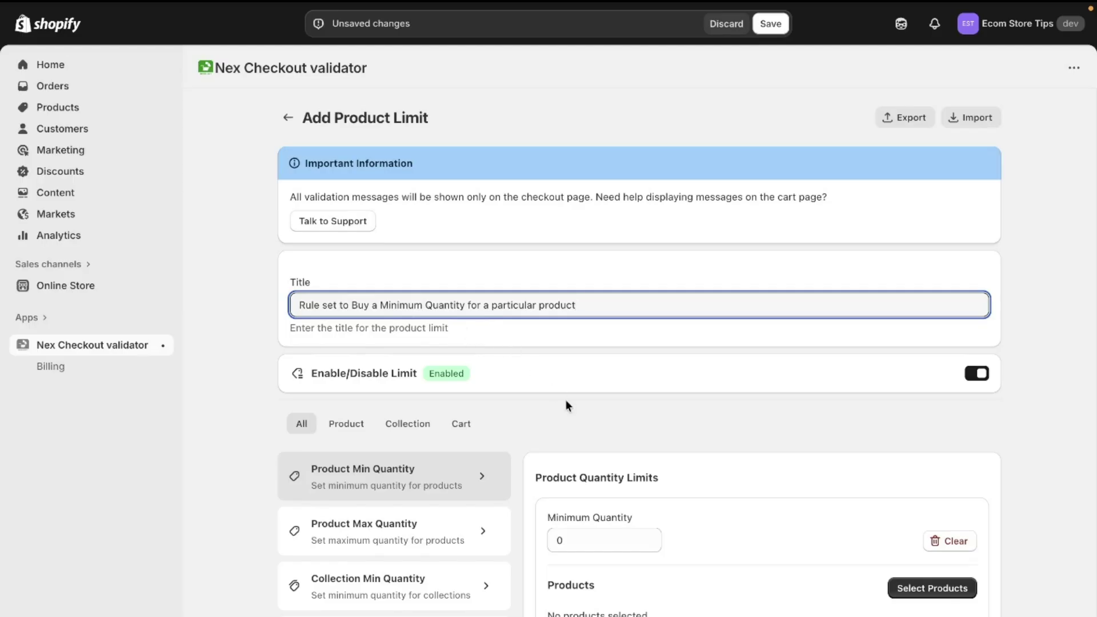
Filter the limit types to product rules and set the product minimum quantity to 10.
{"action": "scroll", "coordinate": [564, 399], "scroll_direction": "down", "scroll_amount": 3}
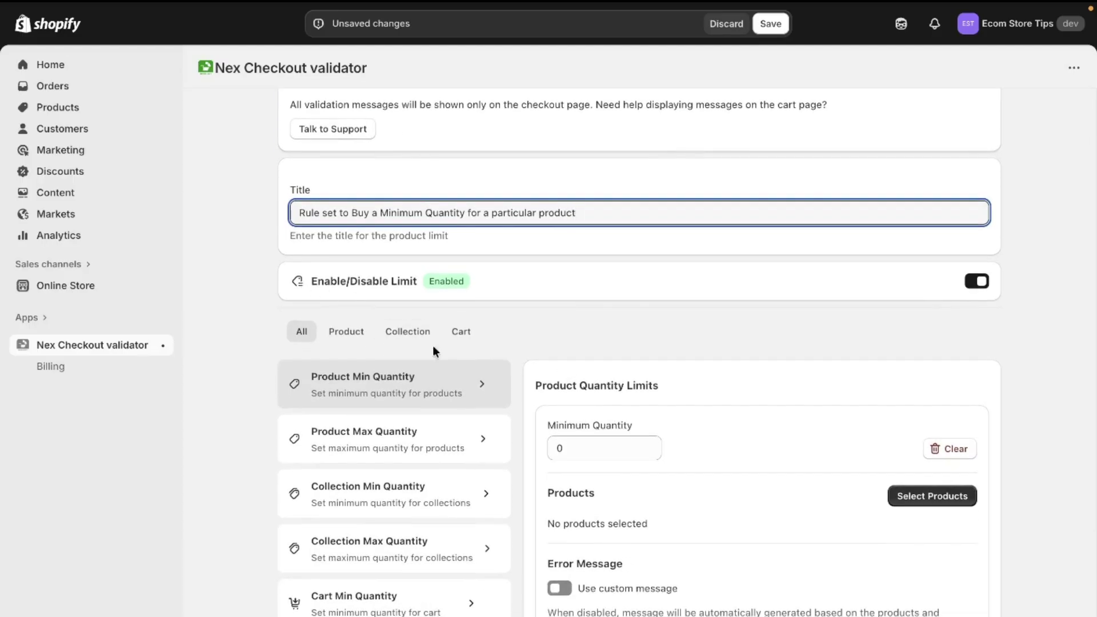
{"action": "scroll", "coordinate": [445, 354], "scroll_direction": "down", "scroll_amount": 1}
{"action": "left_click", "coordinate": [356, 313]}
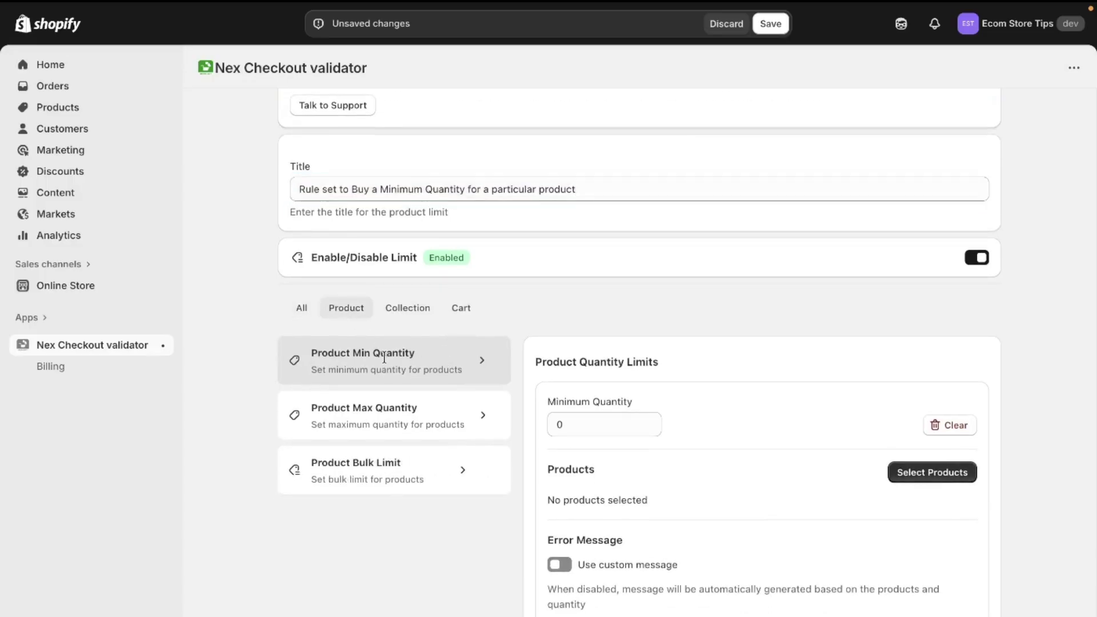
{"action": "scroll", "coordinate": [517, 372], "scroll_direction": "down", "scroll_amount": 2}
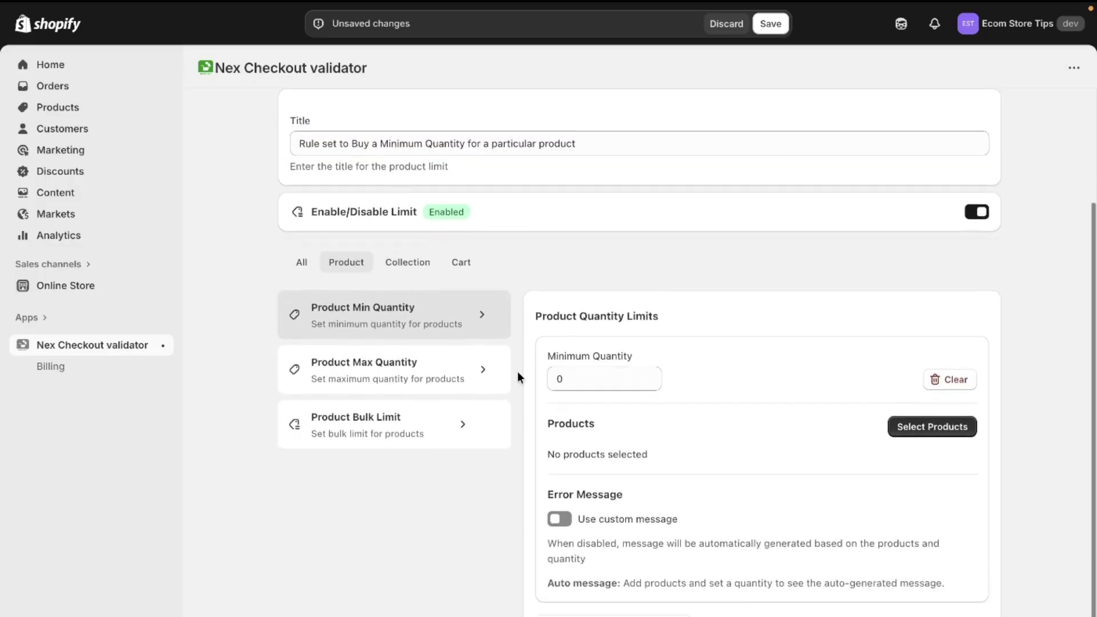
{"action": "scroll", "coordinate": [517, 371], "scroll_direction": "up", "scroll_amount": 1}
{"action": "left_click", "coordinate": [569, 347]}
{"action": "type", "text": "10"}
{"action": "left_click", "coordinate": [791, 396]}
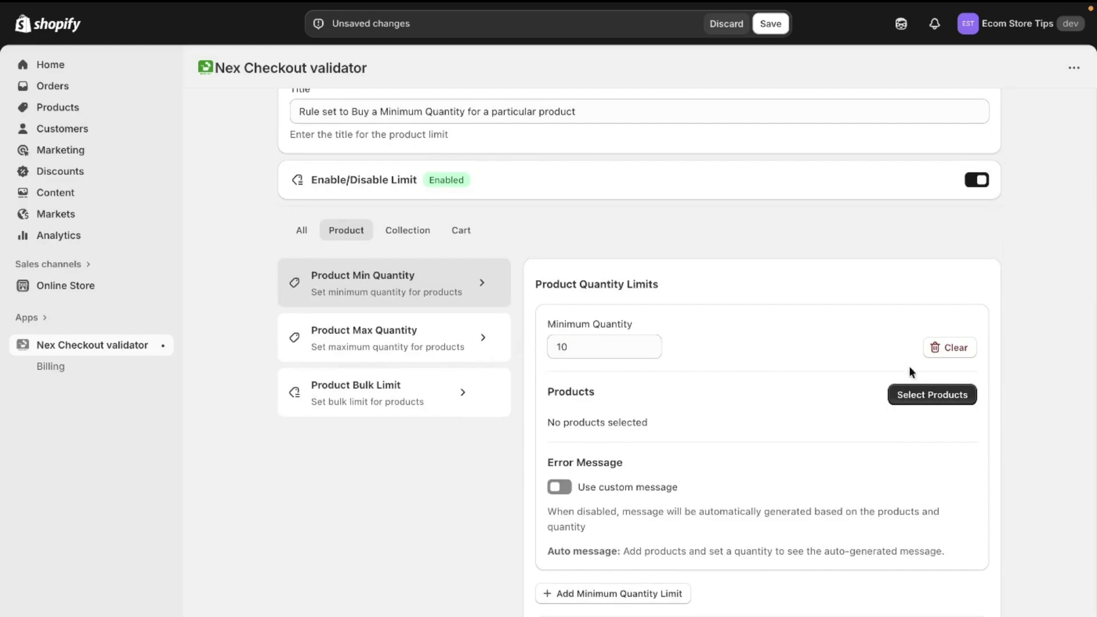
Add the Black women t shirt as the product covered by the minimum quantity limit.
{"action": "left_click", "coordinate": [929, 399]}
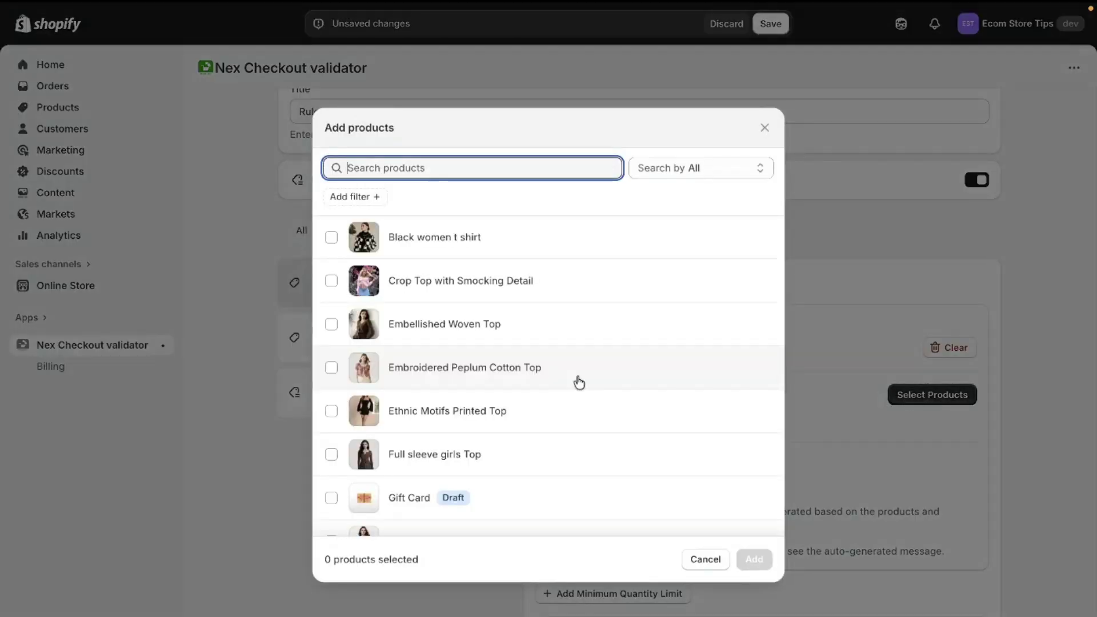
{"action": "left_click", "coordinate": [501, 236]}
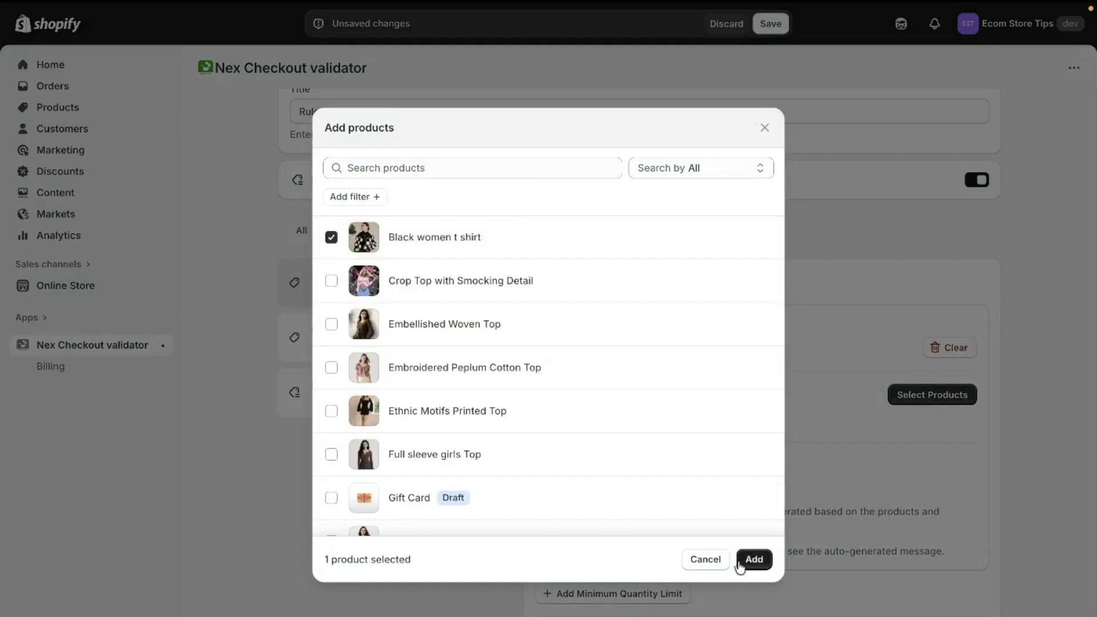
{"action": "left_click", "coordinate": [749, 561]}
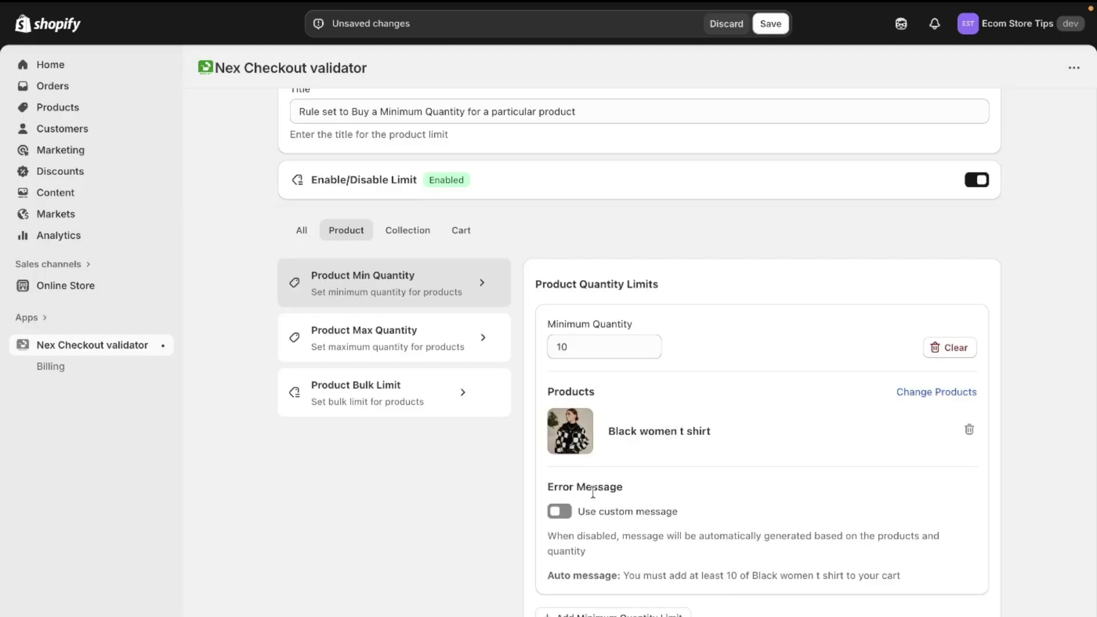
{"action": "scroll", "coordinate": [711, 483], "scroll_direction": "down", "scroll_amount": 2}
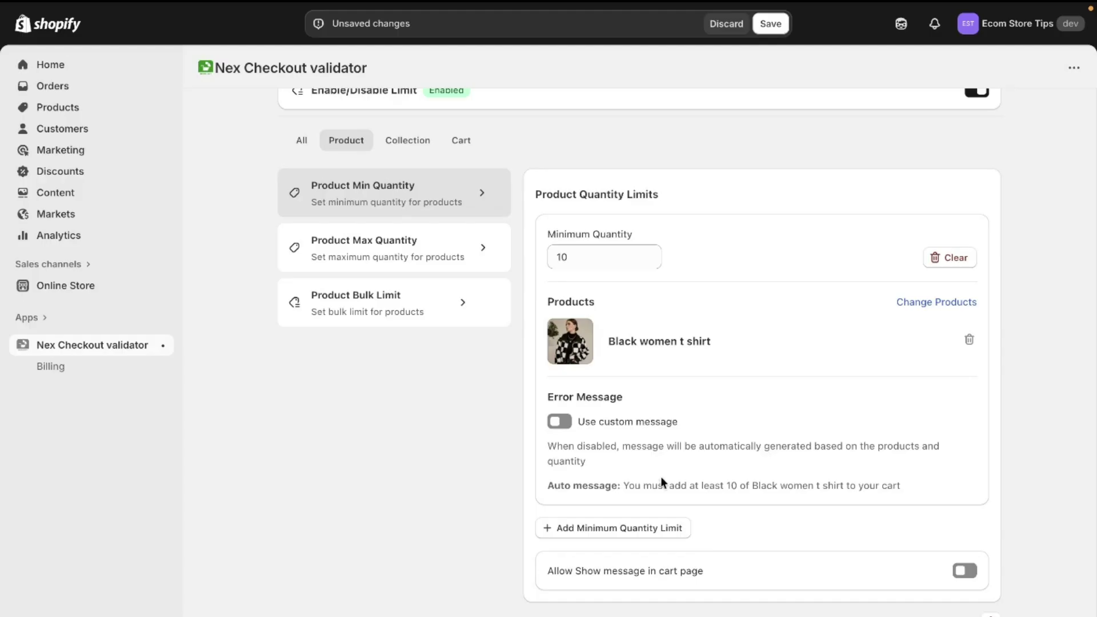
{"action": "left_click", "coordinate": [559, 422]}
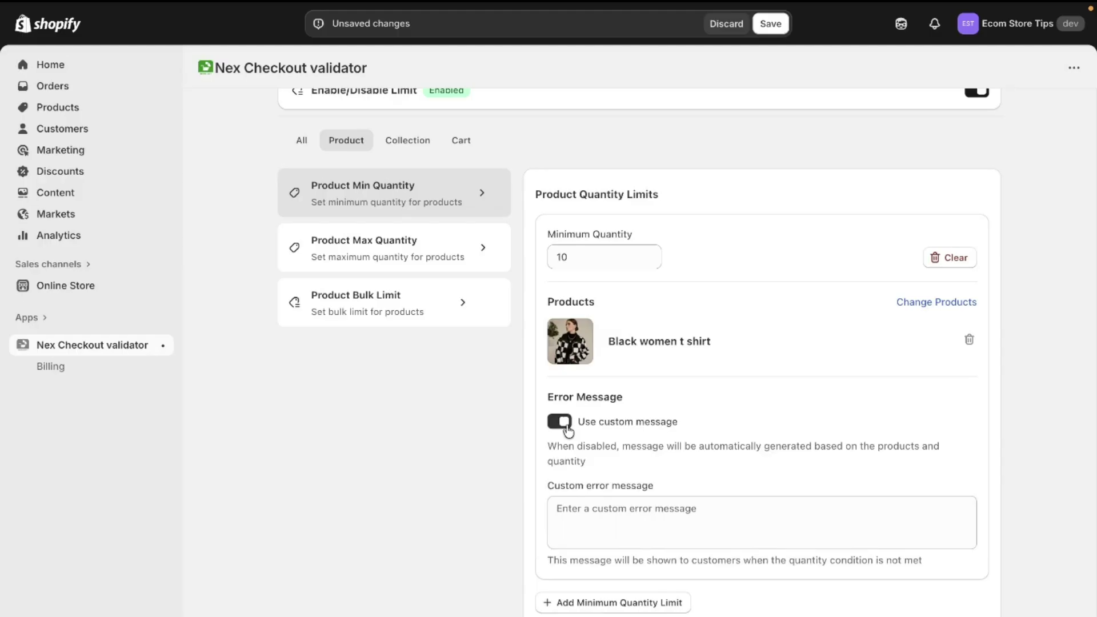
{"action": "scroll", "coordinate": [566, 400], "scroll_direction": "down", "scroll_amount": 2}
{"action": "left_click", "coordinate": [595, 466]}
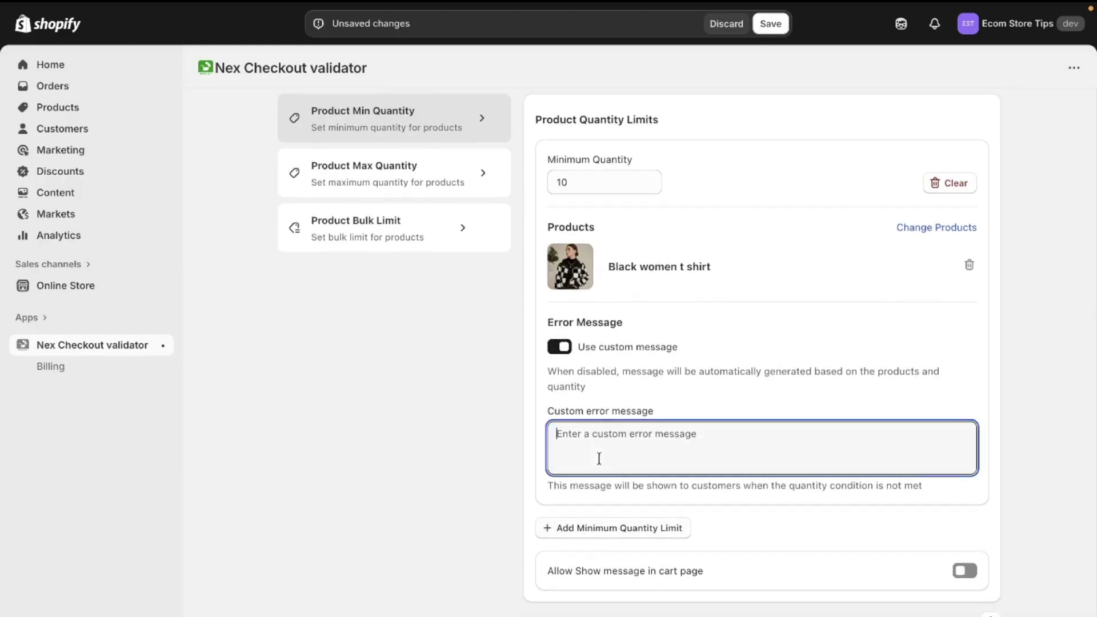
{"action": "left_click", "coordinate": [567, 348]}
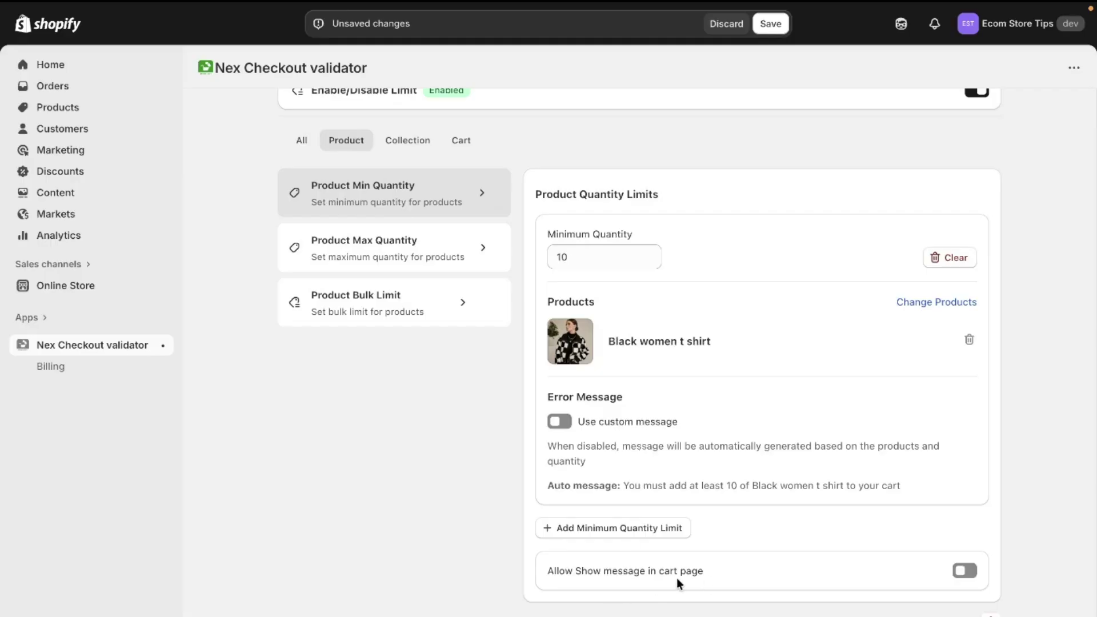
{"action": "left_click", "coordinate": [962, 571]}
{"action": "left_click", "coordinate": [961, 571]}
{"action": "scroll", "coordinate": [892, 591], "scroll_direction": "down", "scroll_amount": 1}
{"action": "left_click", "coordinate": [893, 591]}
Save the new product limit rule.
{"action": "scroll", "coordinate": [503, 482], "scroll_direction": "up", "scroll_amount": 3}
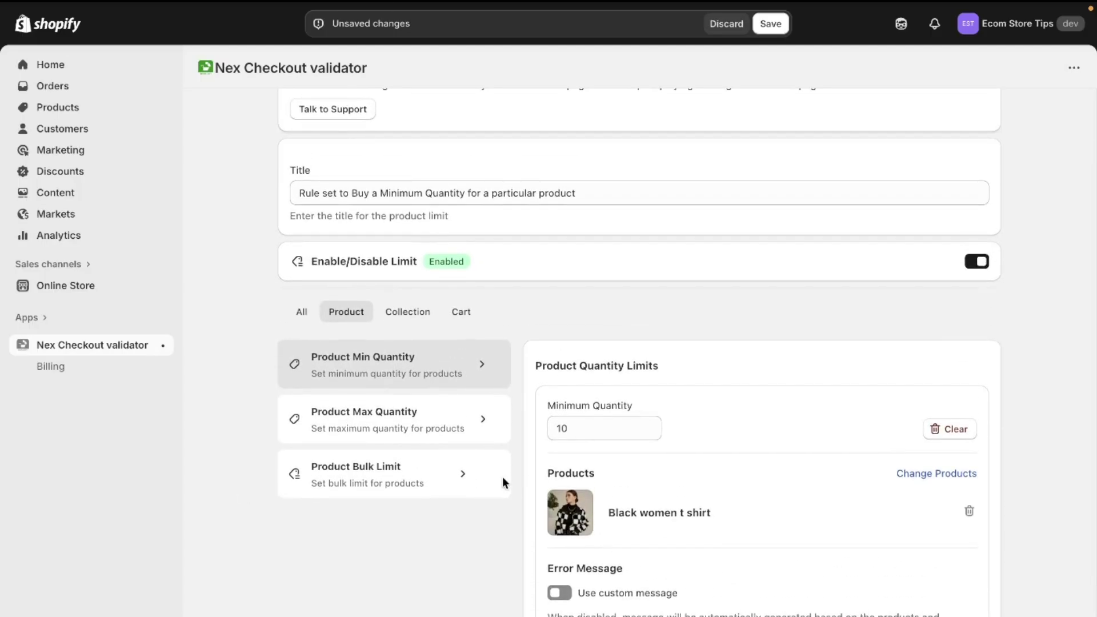
{"action": "scroll", "coordinate": [502, 479], "scroll_direction": "up", "scroll_amount": 2}
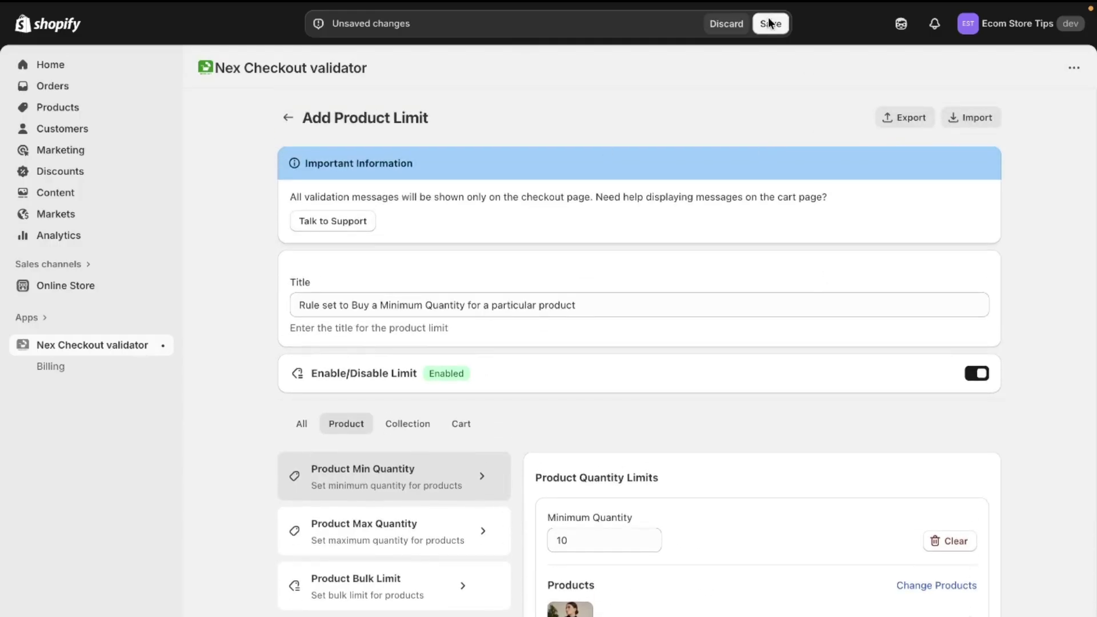
{"action": "left_click", "coordinate": [770, 24]}
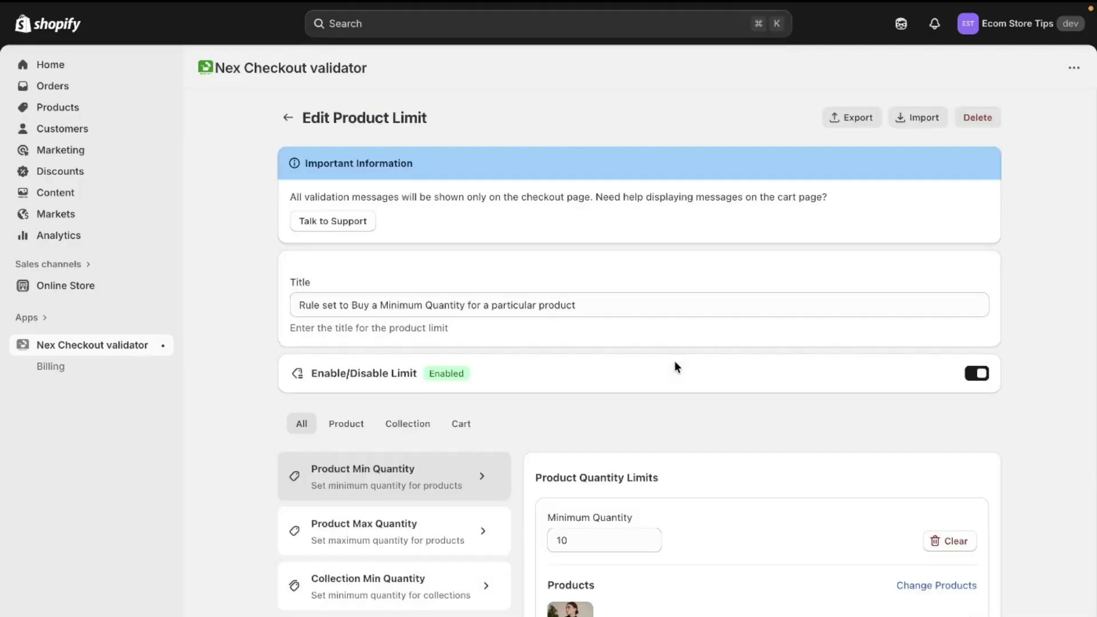
Switch to the Ecom Store Tips storefront and take the existing cart to checkout to examine how the minimum quantity rule is enforced.
{"action": "mouse_move", "coordinate": [2, 412]}
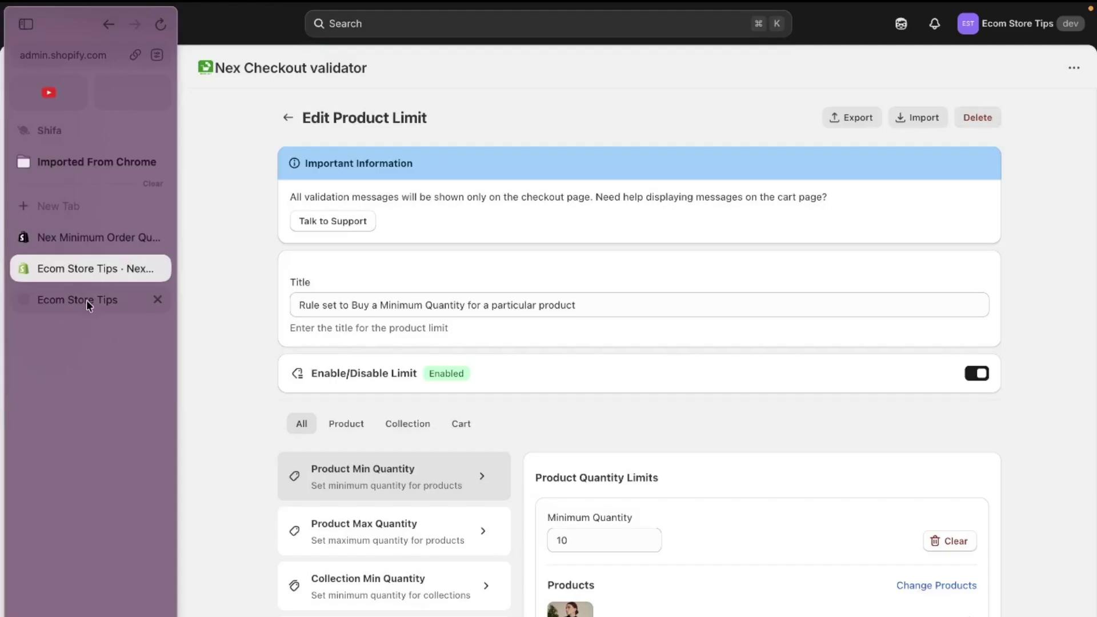
{"action": "left_click", "coordinate": [88, 302]}
{"action": "left_click", "coordinate": [1059, 56]}
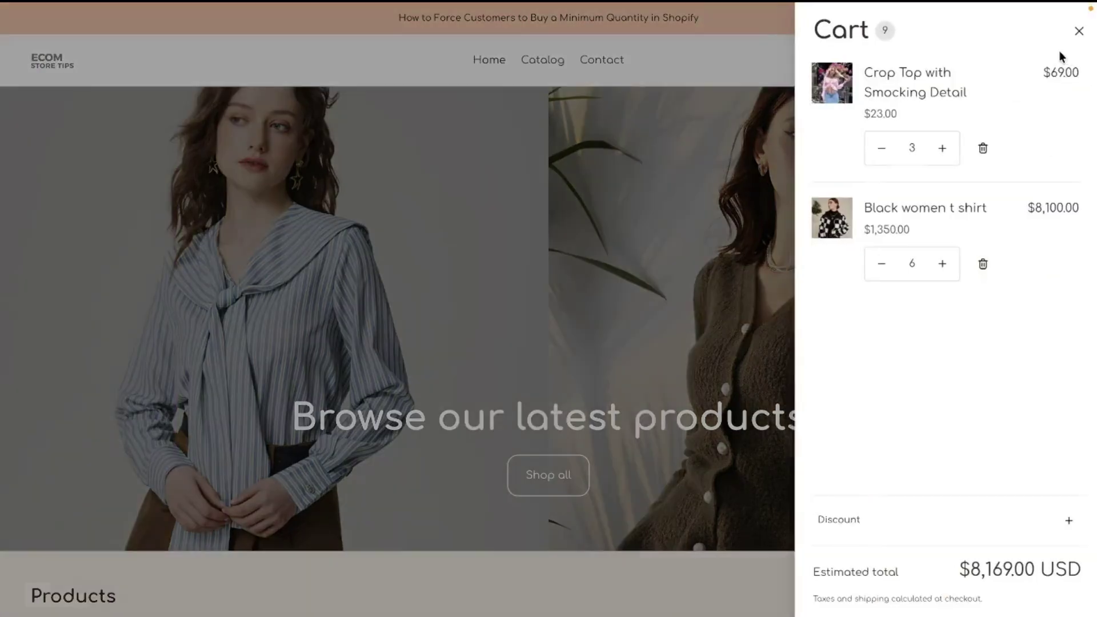
{"action": "double_click", "coordinate": [909, 263]}
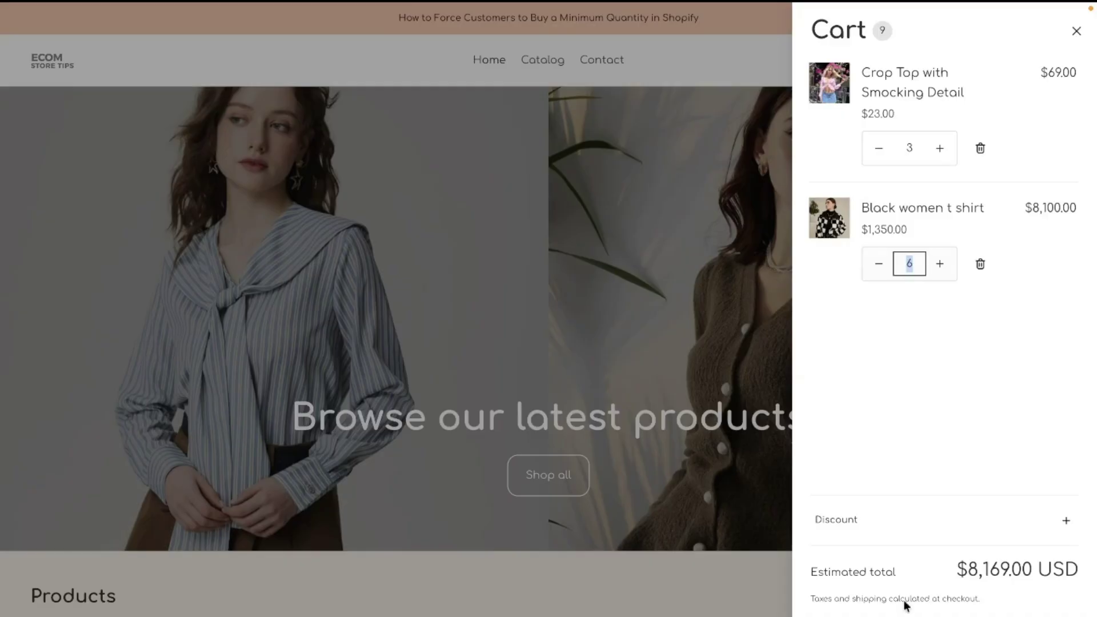
{"action": "key", "text": "Return"}
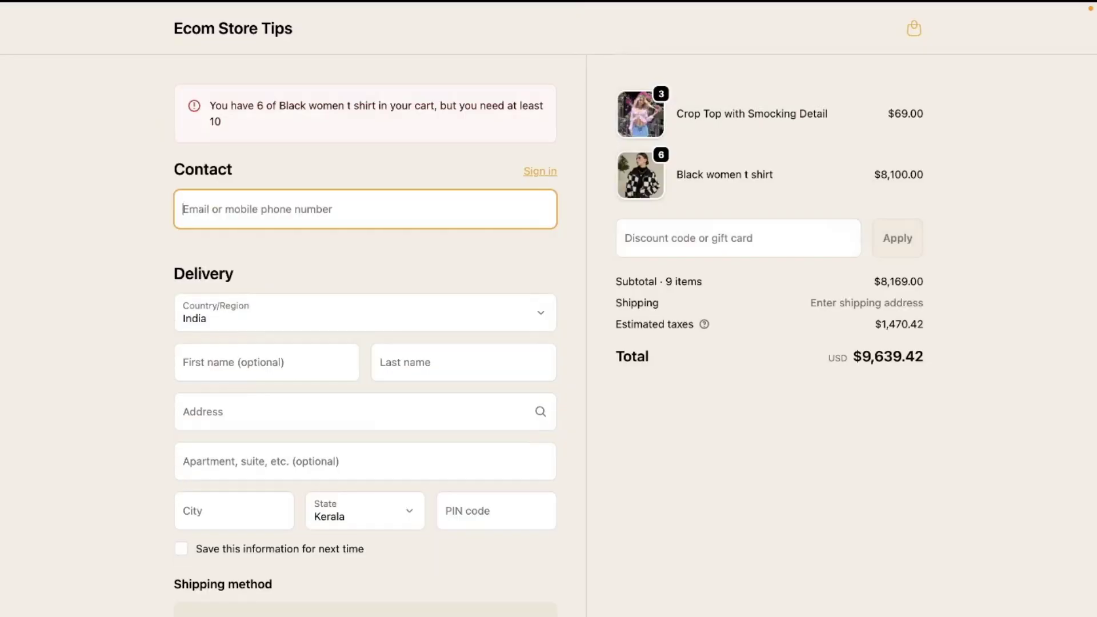
{"action": "left_click_drag", "start_coordinate": [266, 106], "coordinate": [259, 104]}
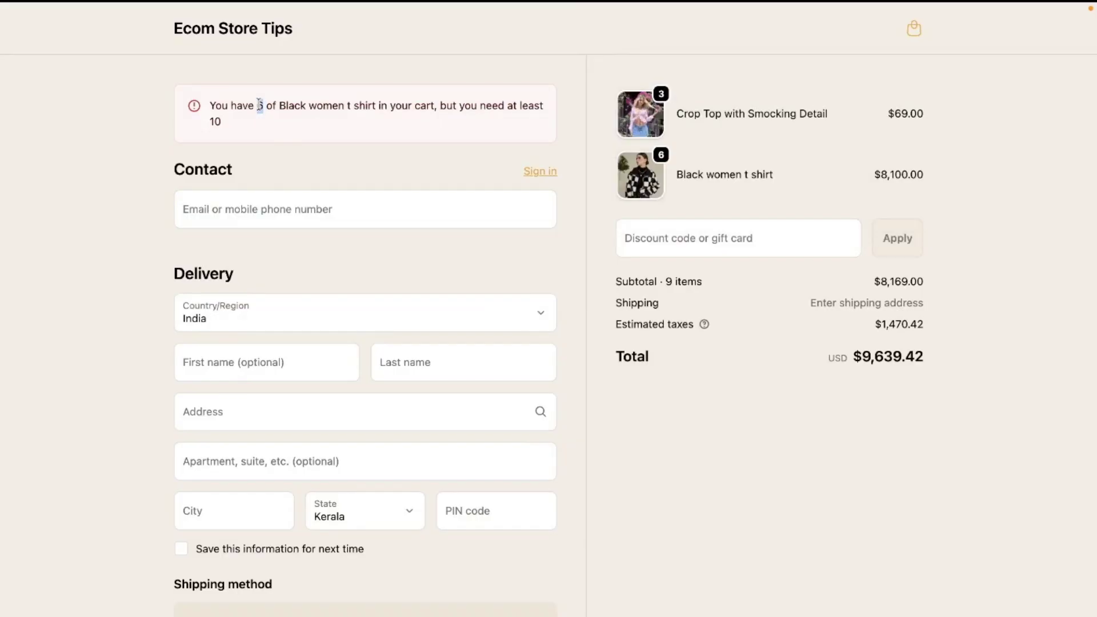
{"action": "left_click_drag", "start_coordinate": [222, 124], "coordinate": [175, 122]}
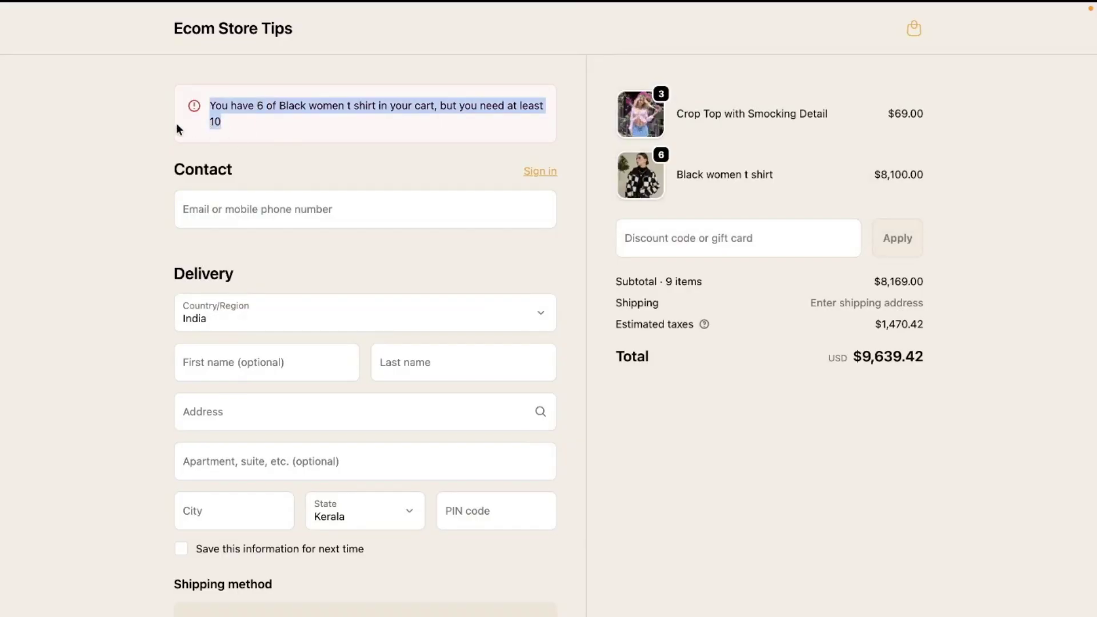
{"action": "left_click", "coordinate": [200, 125]}
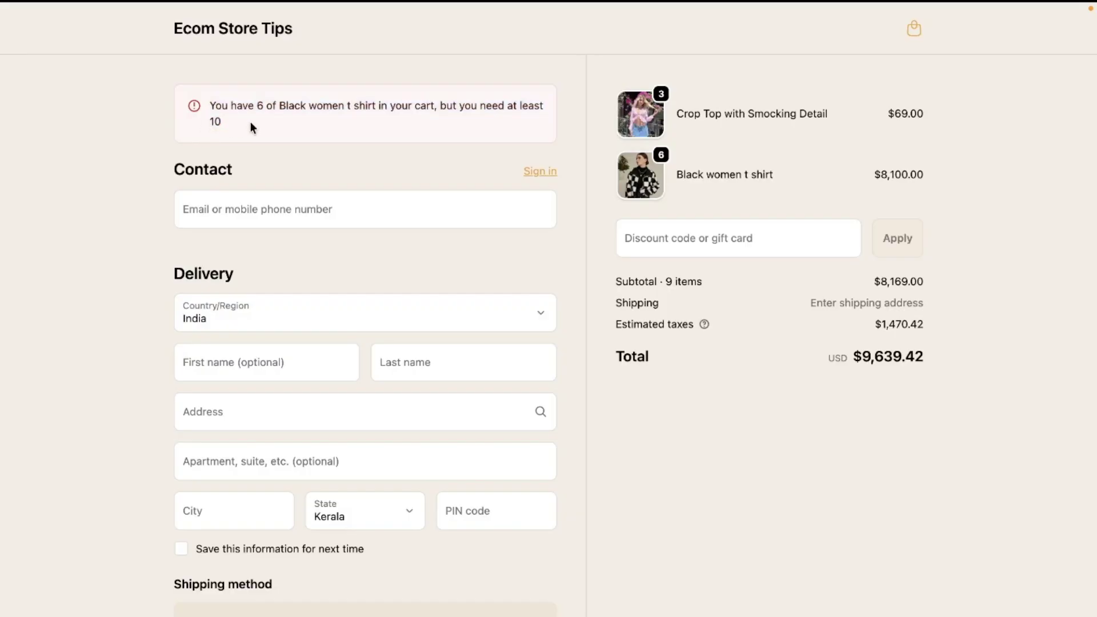
Return to the cart and raise the Black women t shirt quantity to 12.
{"action": "left_click", "coordinate": [914, 33]}
{"action": "left_click", "coordinate": [487, 310]}
{"action": "left_click", "coordinate": [487, 310]}
{"action": "left_click", "coordinate": [486, 310]}
{"action": "left_click", "coordinate": [486, 311]}
{"action": "left_click", "coordinate": [487, 311]}
{"action": "left_click", "coordinate": [487, 311]}
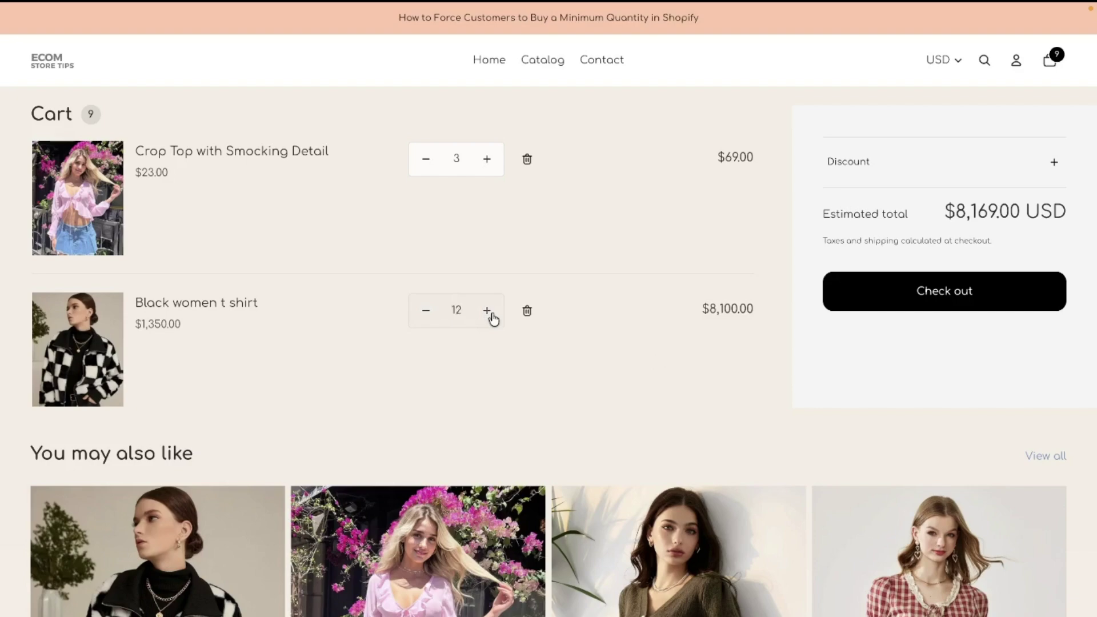
Proceed to checkout with the updated cart and examine the order summary against the minimum quantity rule.
{"action": "left_click", "coordinate": [922, 293]}
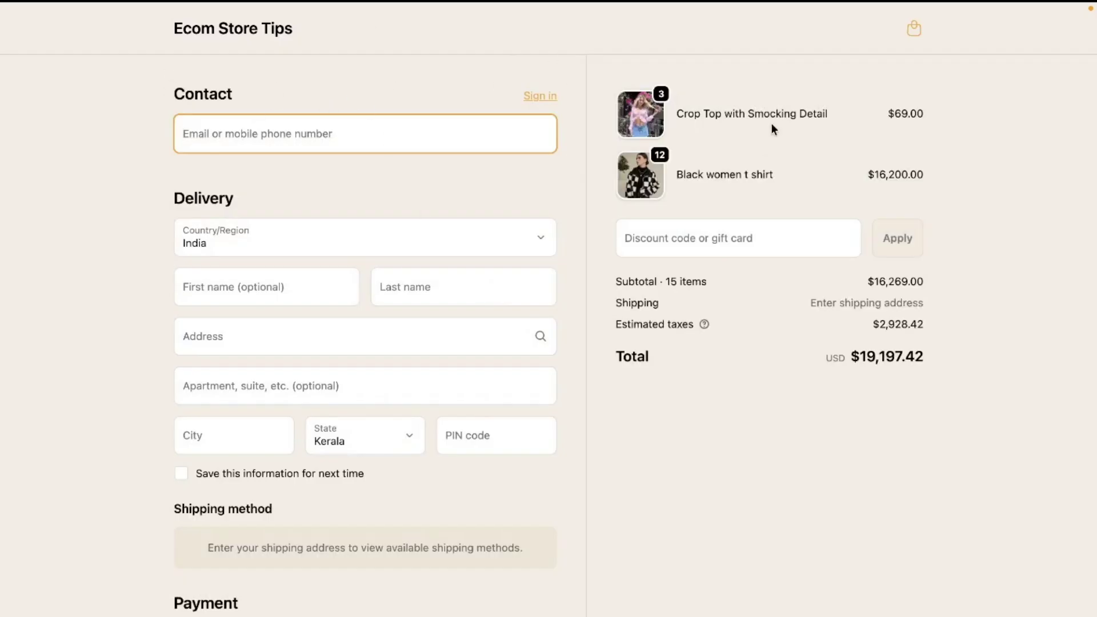
{"action": "left_click", "coordinate": [663, 96]}
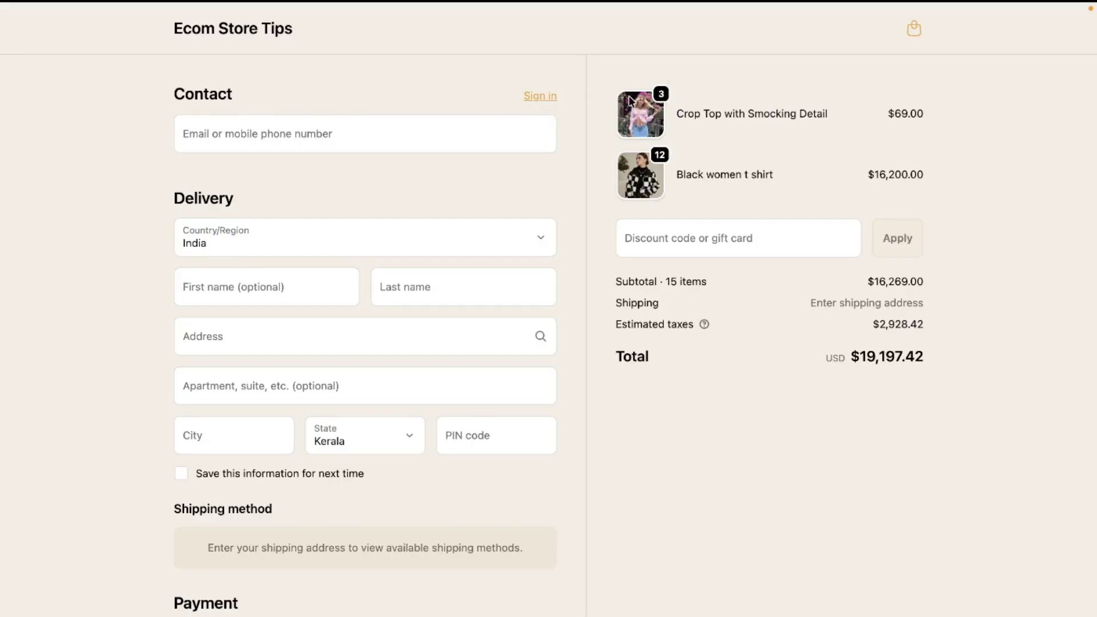
{"action": "left_click_drag", "start_coordinate": [644, 96], "coordinate": [696, 93]}
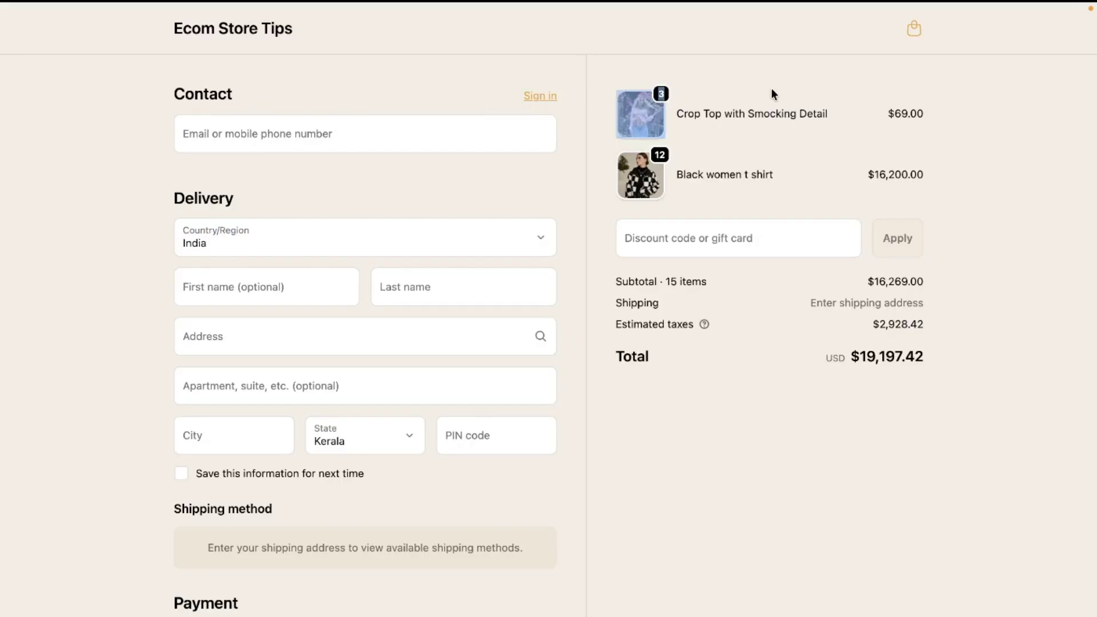
{"action": "left_click", "coordinate": [771, 89]}
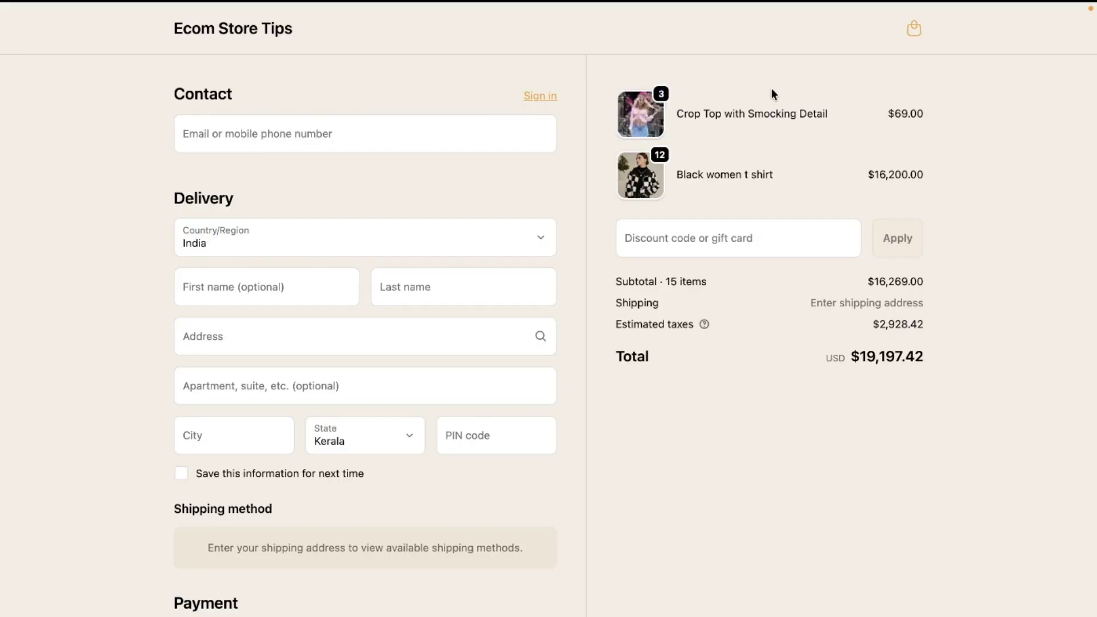